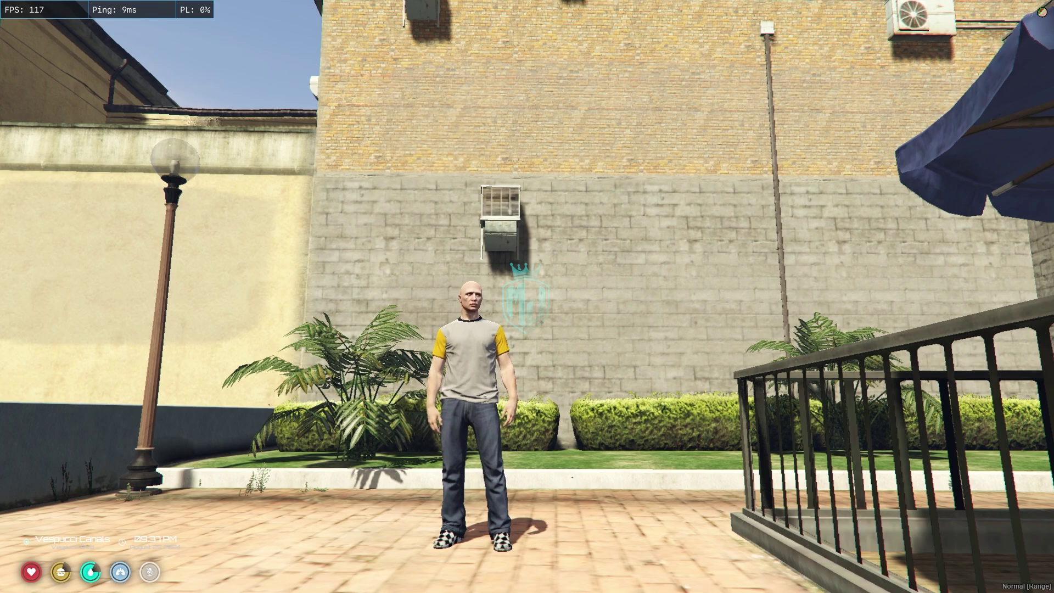
# Step: Show the in-game Server Info scoreboard with F10, then leave the game for the desktop
pyautogui.press('F10')
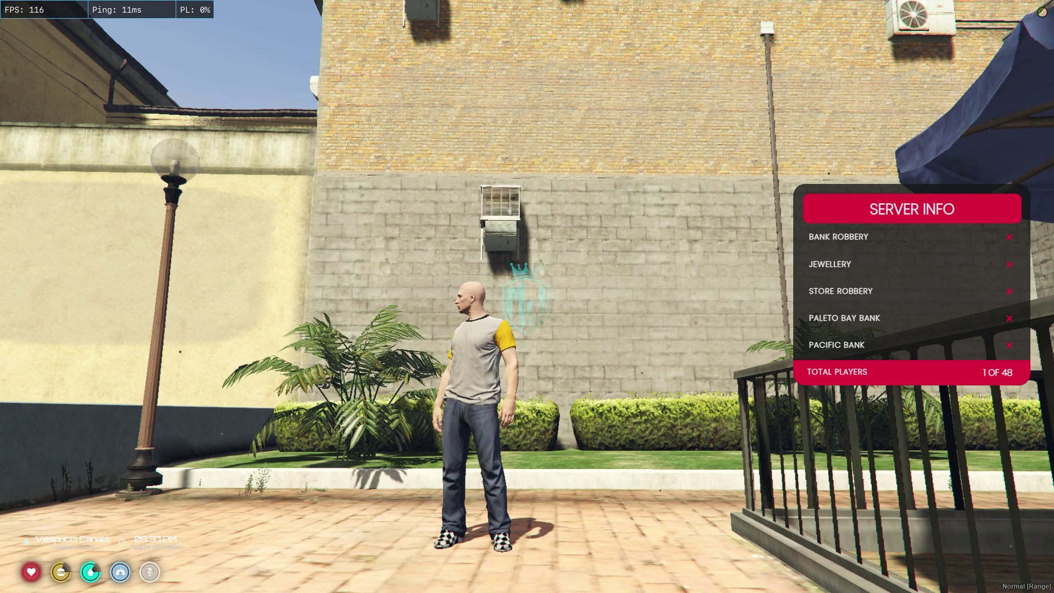
pyautogui.press('super')
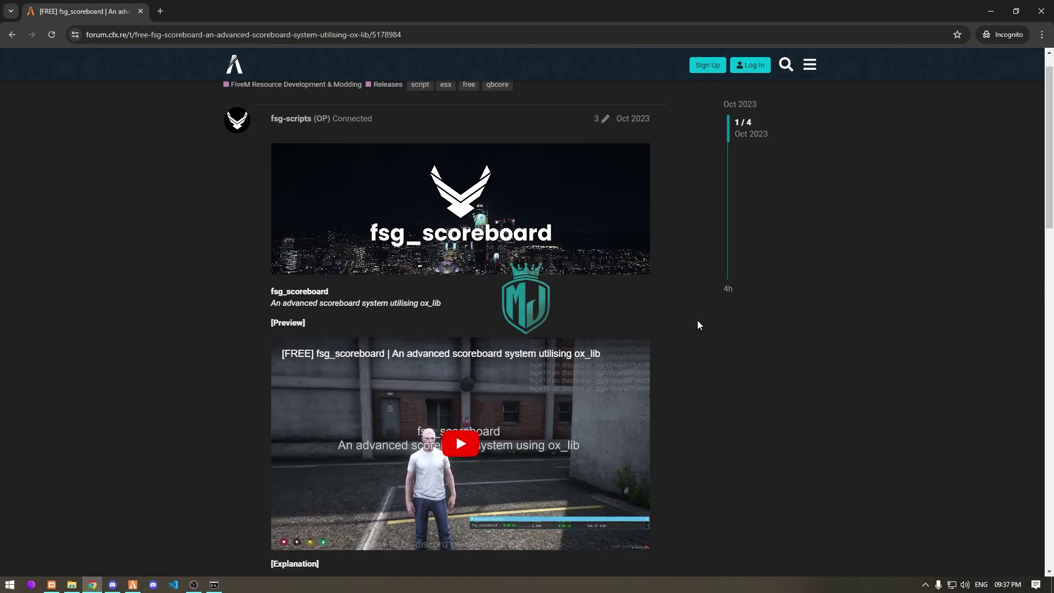
pyautogui.moveTo(343, 237)
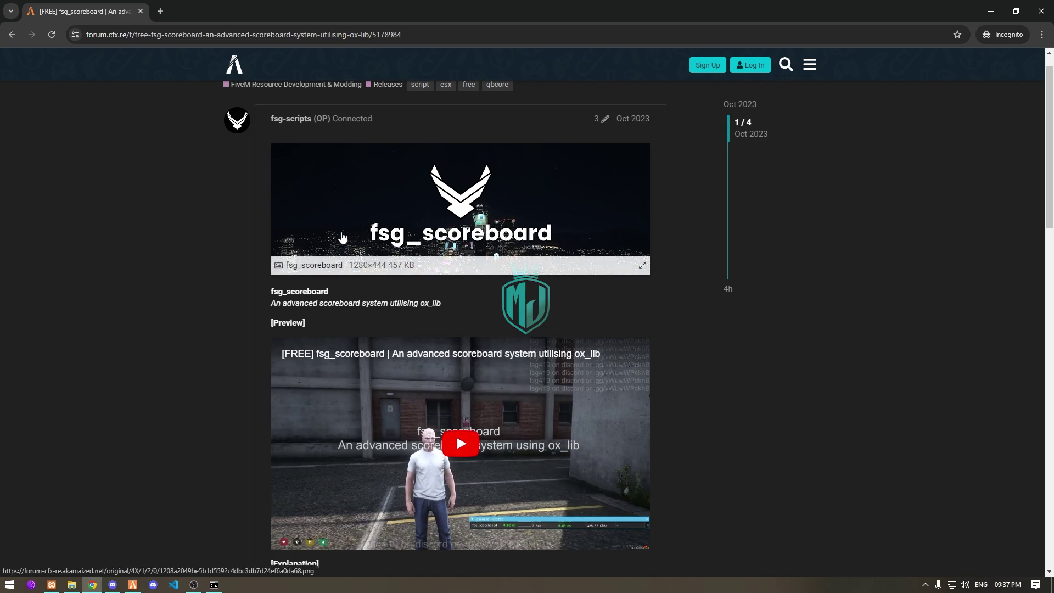
pyautogui.scroll(-4, 394, 239)
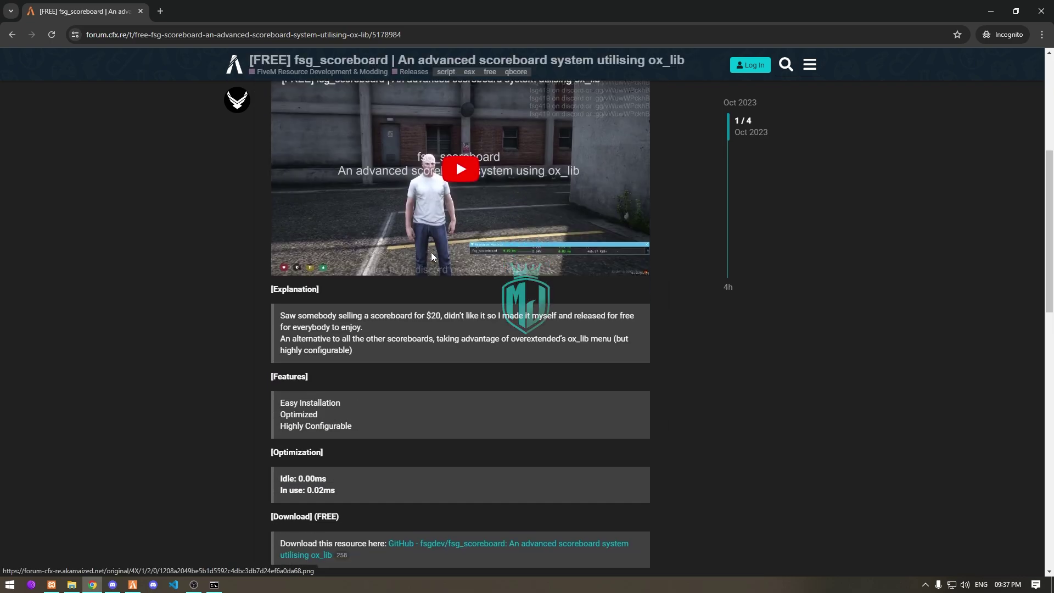
pyautogui.scroll(-2, 431, 252)
pyautogui.scroll(-1, 437, 263)
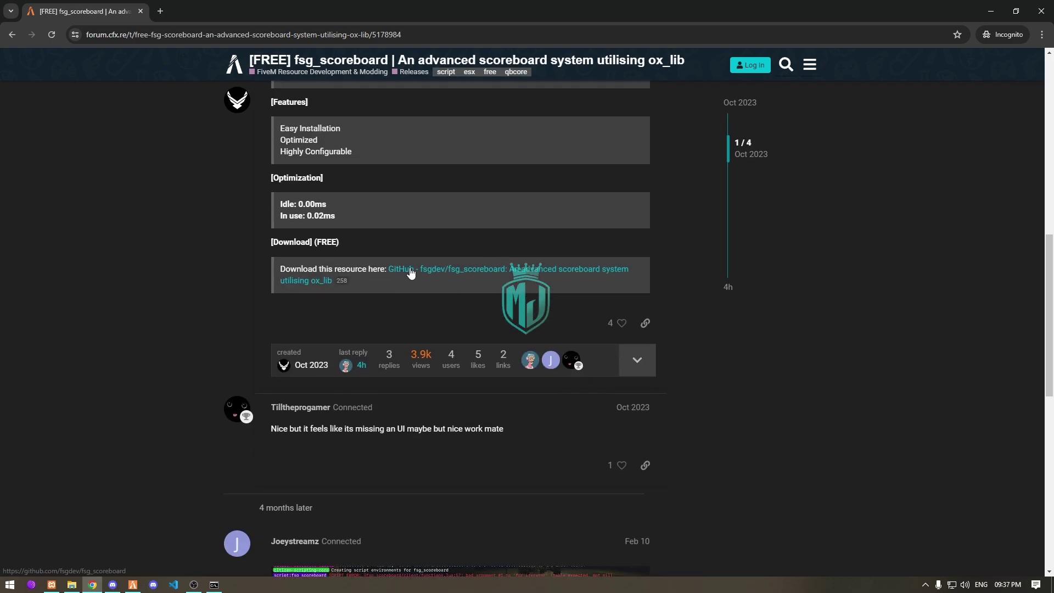
# Step: Open the fsg_scoreboard GitHub repository from the forum's Download link in a new tab
pyautogui.rightClick(412, 273)
pyautogui.click(432, 281)
pyautogui.click(248, 5)
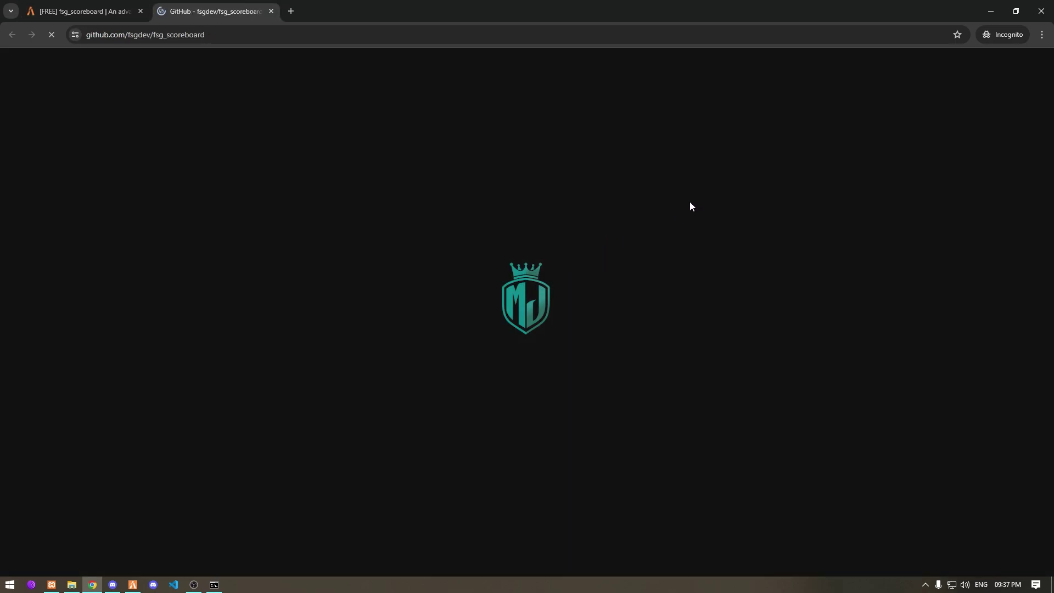
# Step: Download the repository as fsg_scoreboard-main.zip via Code > Download ZIP
pyautogui.click(651, 170)
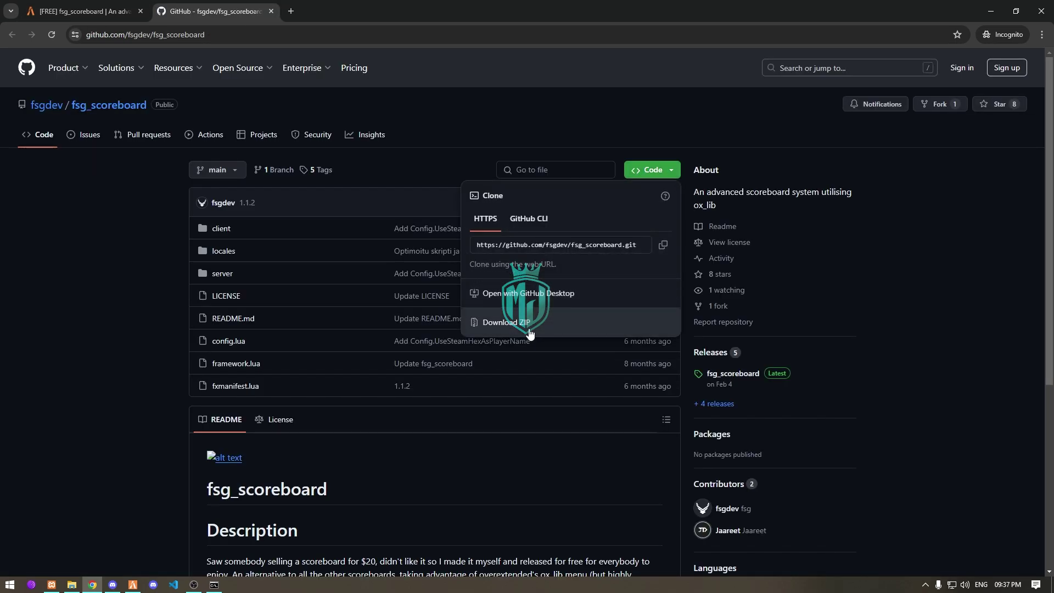
pyautogui.click(529, 323)
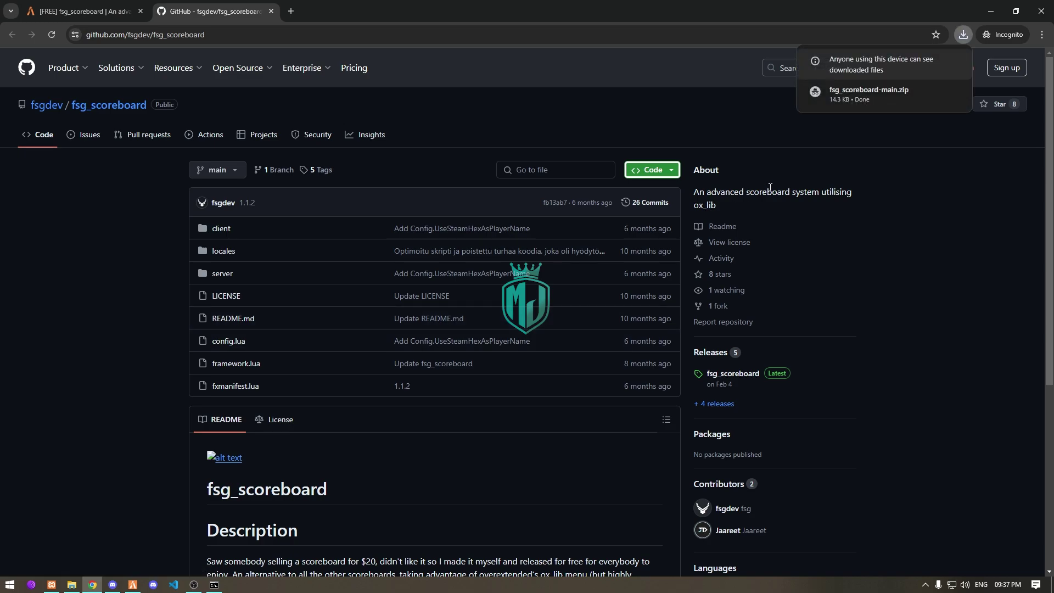
# Step: Extract the scoreboard folder from fsg_scoreboard-main.zip into the server's resources folder
pyautogui.click(845, 99)
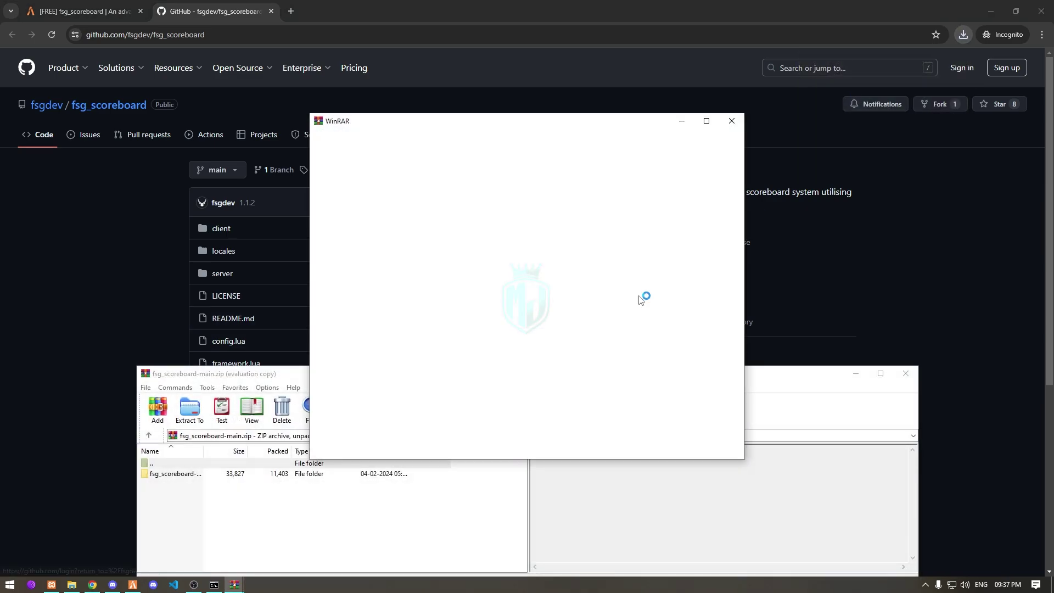
pyautogui.click(738, 120)
pyautogui.click(257, 475)
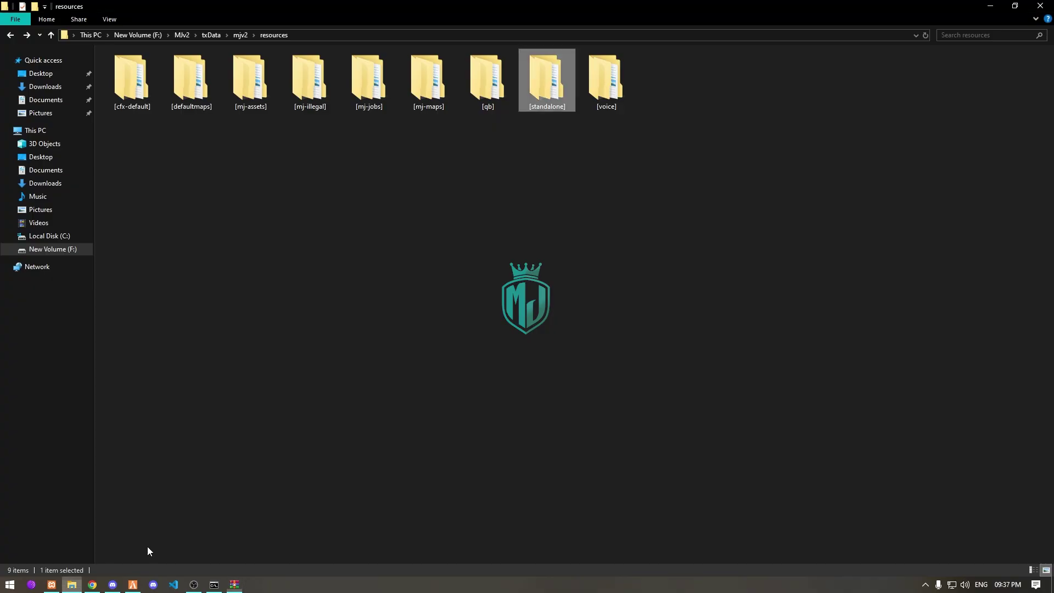
pyautogui.moveTo(81, 582); pyautogui.dragTo(518, 350)
# Step: Rename the extracted folder to fsg_scoreboard and open it
pyautogui.press('F2')
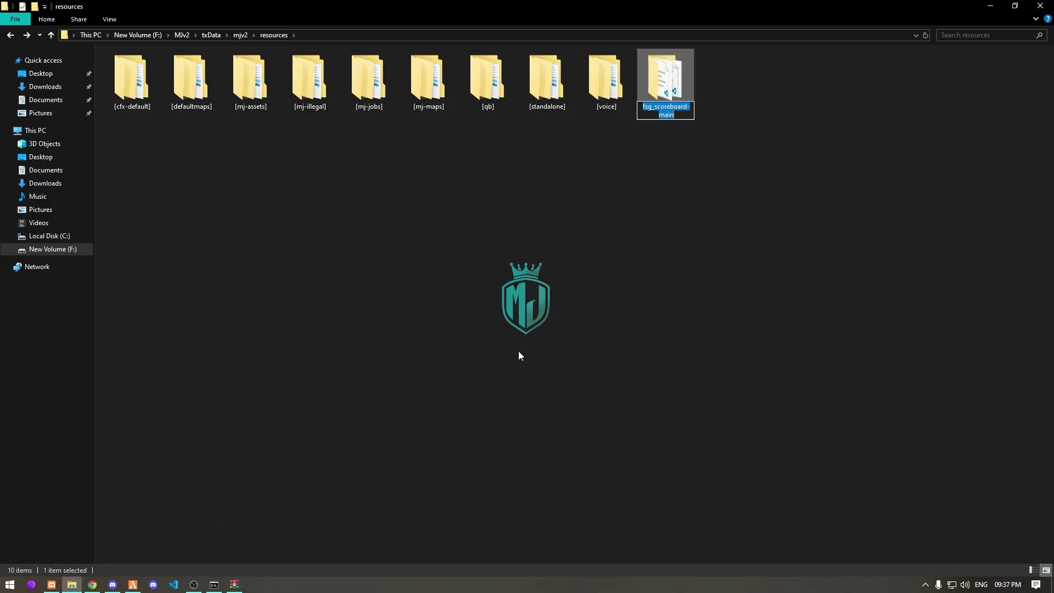
pyautogui.press('End')
pyautogui.press('BackSpace')
pyautogui.press('BackSpace')
pyautogui.press('BackSpace')
pyautogui.hotkey('ctrl', 'a')
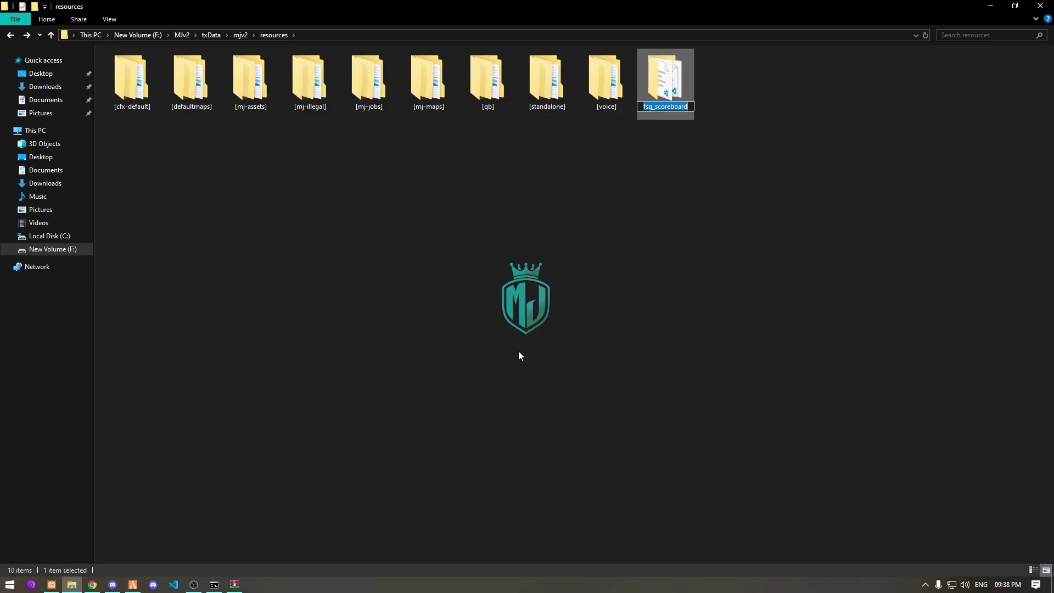
pyautogui.press('Return')
pyautogui.press('Return')
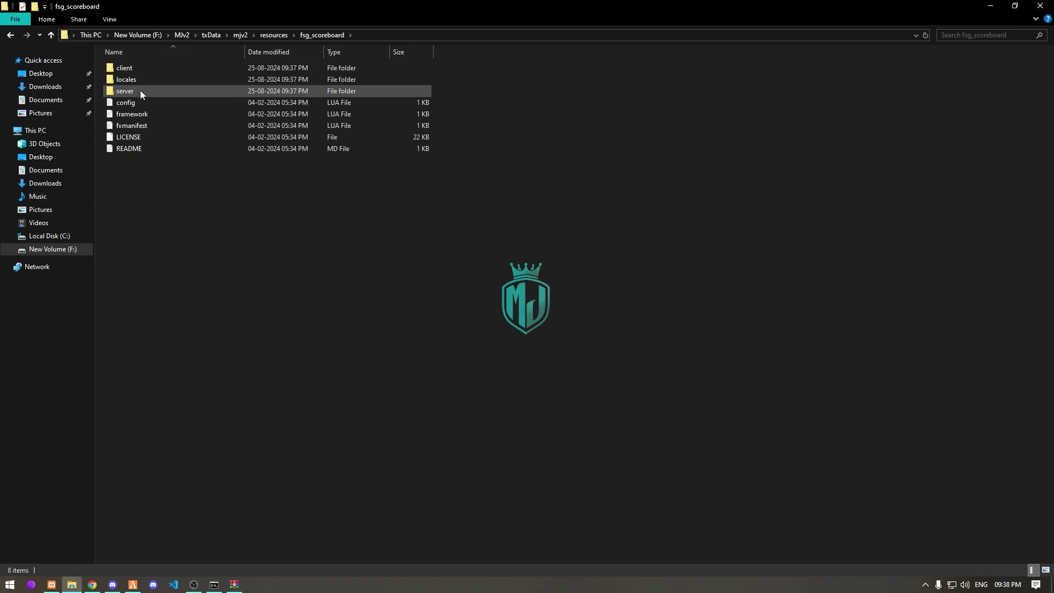
# Step: Open the scoreboard's config.lua in VS Code for review, then return to the resources folder
pyautogui.doubleClick(136, 102)
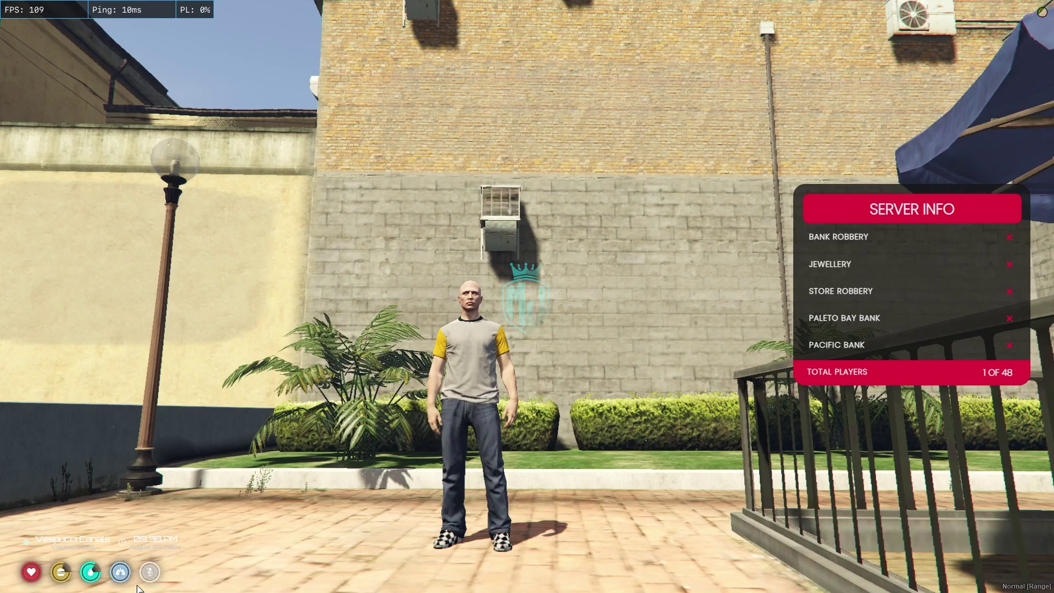
pyautogui.hotkey('alt', 'Tab')
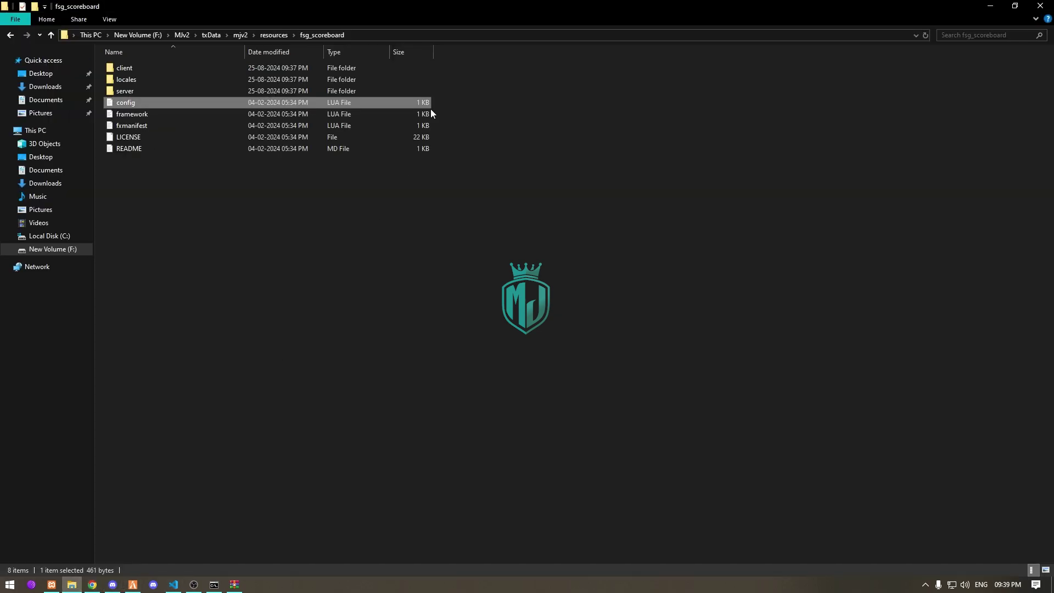
pyautogui.click(273, 35)
# Step: Go up to the mjv2 server folder and open server.cfg in VS Code
pyautogui.press('F2')
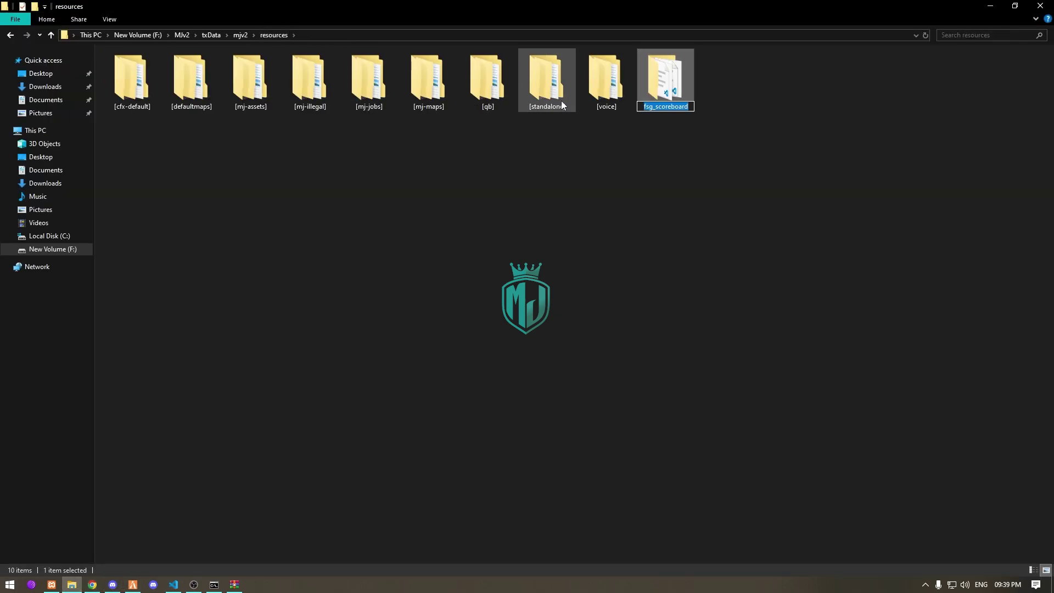
pyautogui.click(240, 35)
pyautogui.doubleClick(332, 88)
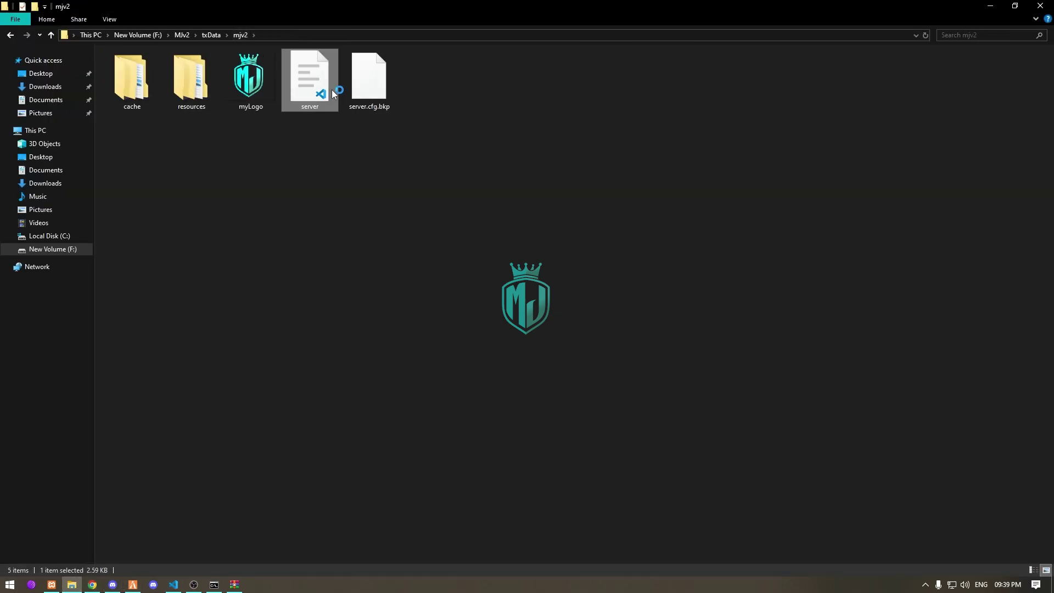
pyautogui.scroll(-5, 264, 301)
pyautogui.scroll(-6, 188, 231)
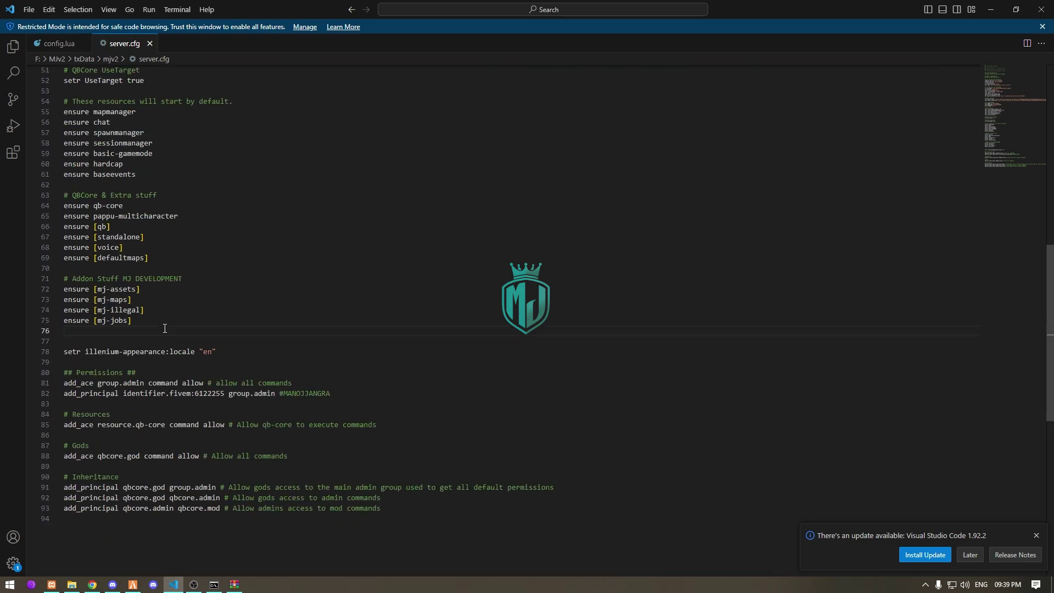
# Step: Add an 'ensure fsg_scoreboard' line to server.cfg and return to the running game
pyautogui.press('Return')
pyautogui.press('Return')
pyautogui.write('enusr')
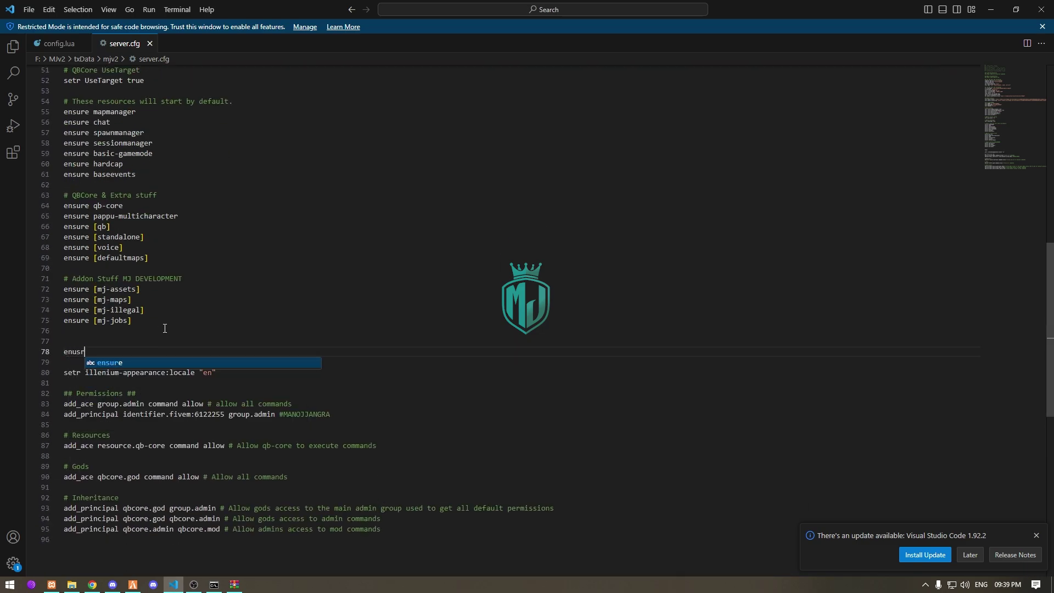
pyautogui.write('e ')
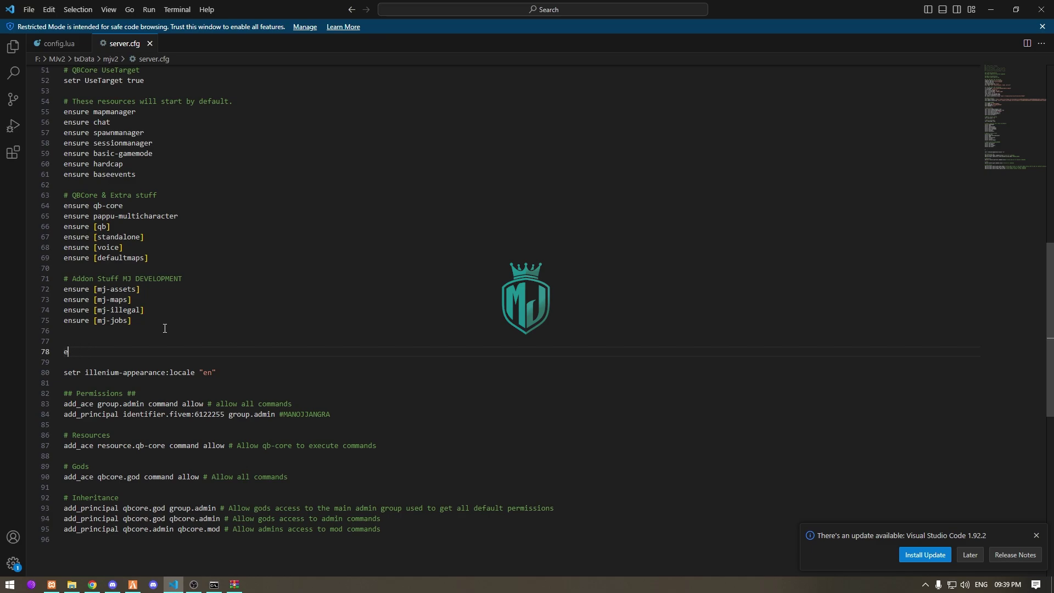
pyautogui.write('nsure fsg_scoreboard')
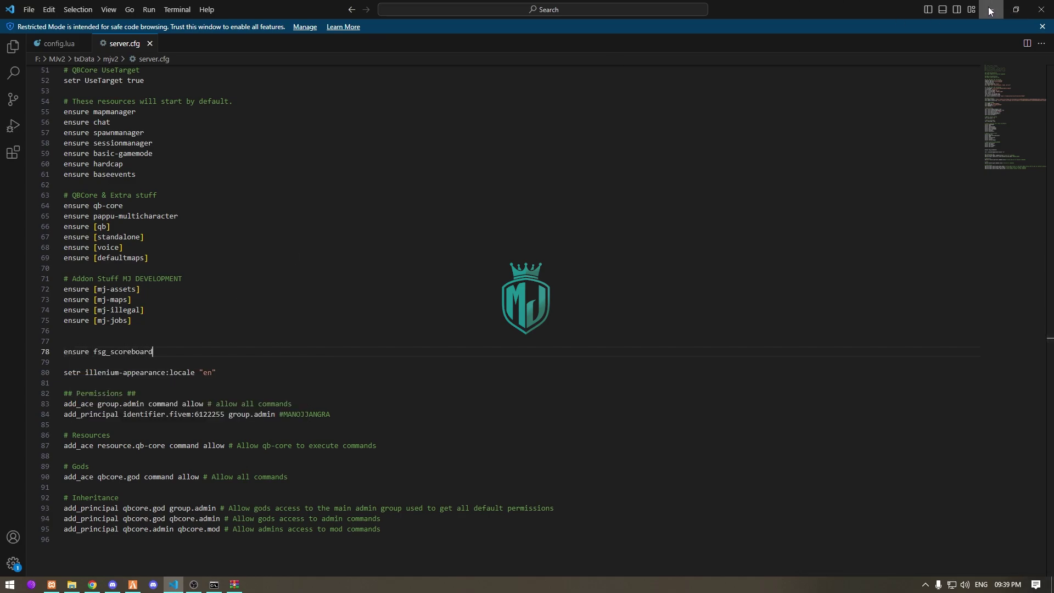
pyautogui.click(990, 9)
pyautogui.click(134, 584)
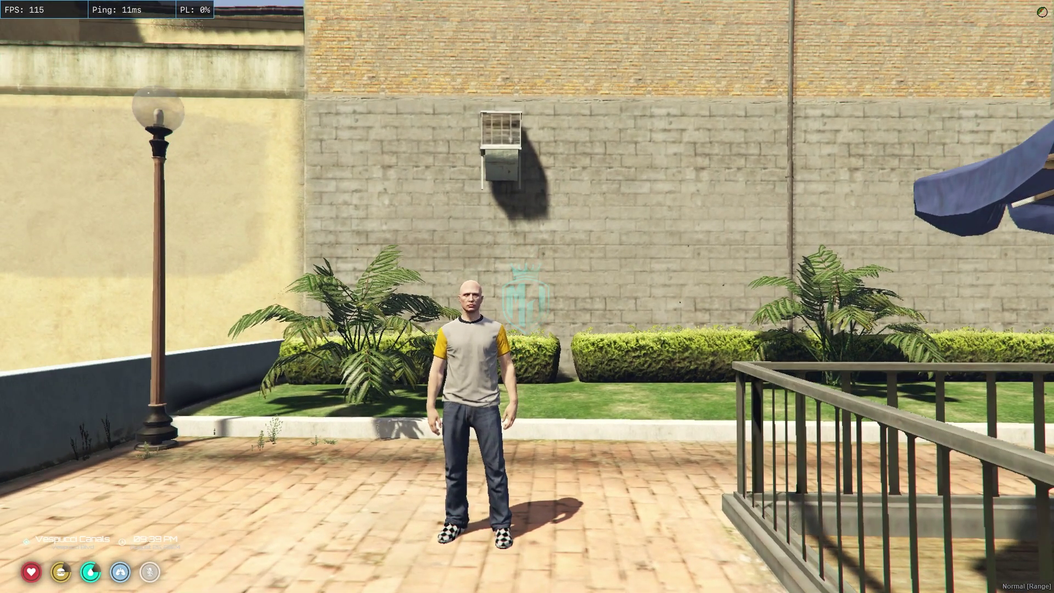
# Step: Locate the old qb-scoreboard folder inside the server's [qb] resources folder
pyautogui.press('super')
pyautogui.click(71, 585)
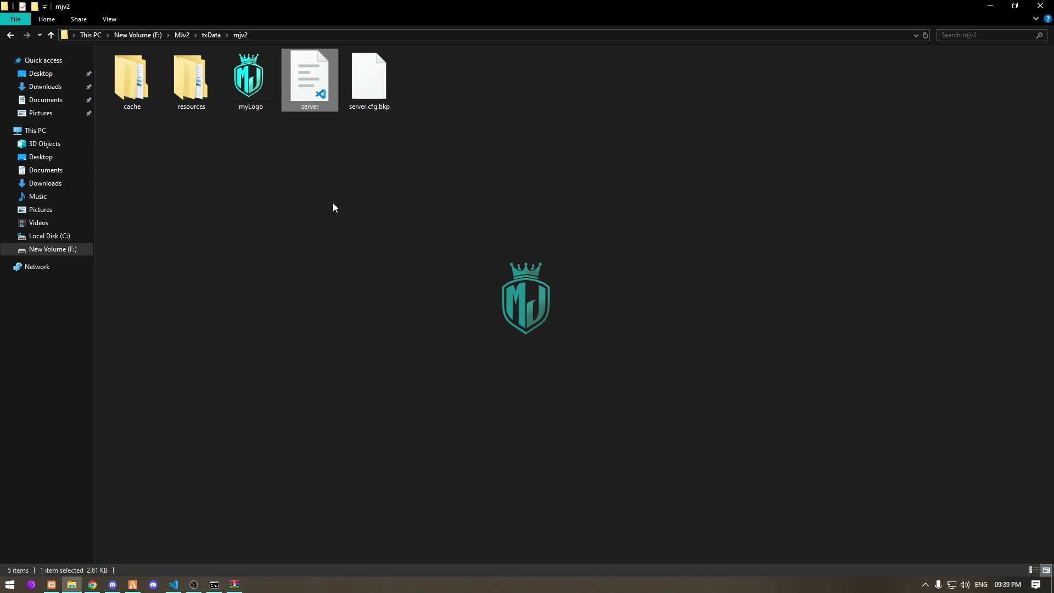
pyautogui.doubleClick(190, 83)
pyautogui.doubleClick(484, 82)
pyautogui.scroll(-3, 282, 427)
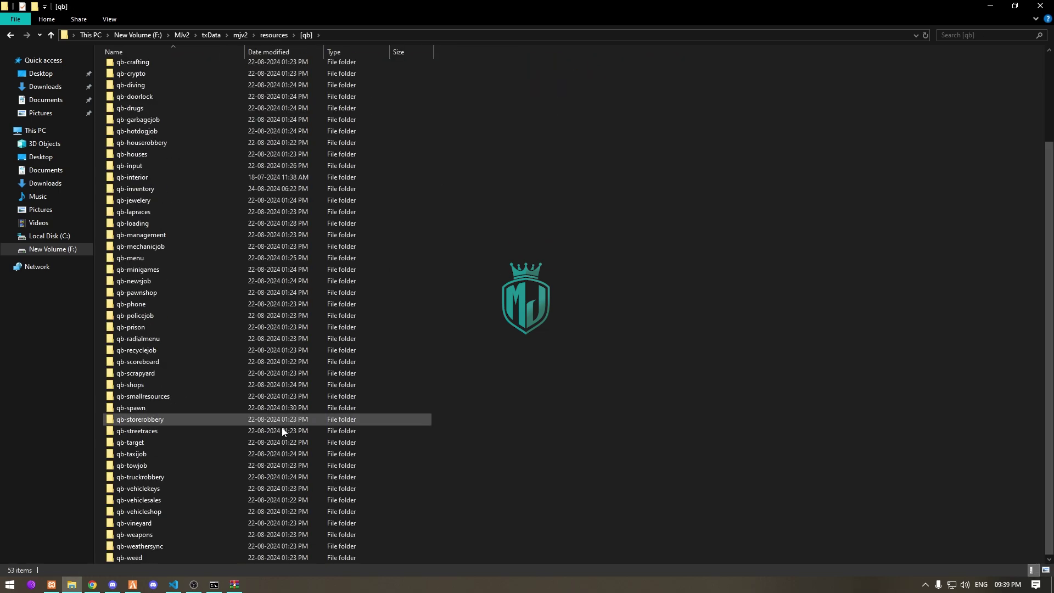
pyautogui.click(154, 364)
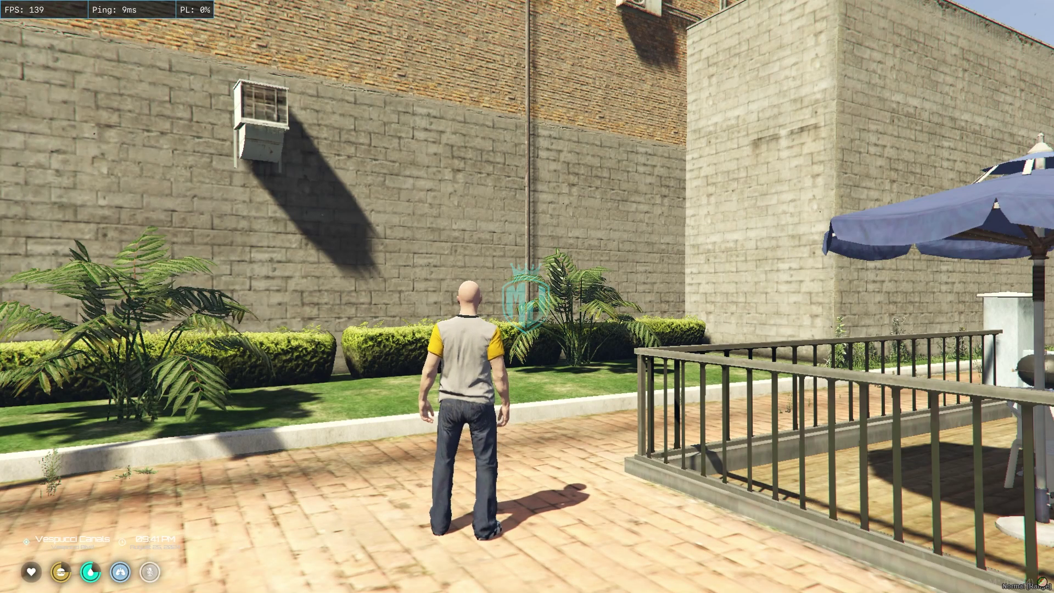
pyautogui.press('w')
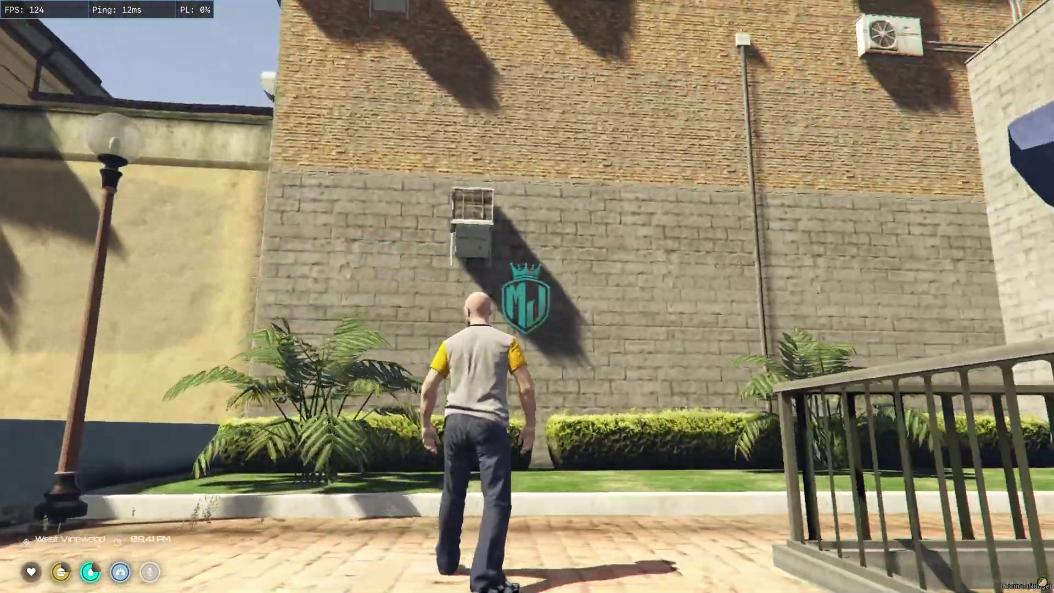
pyautogui.press('w')
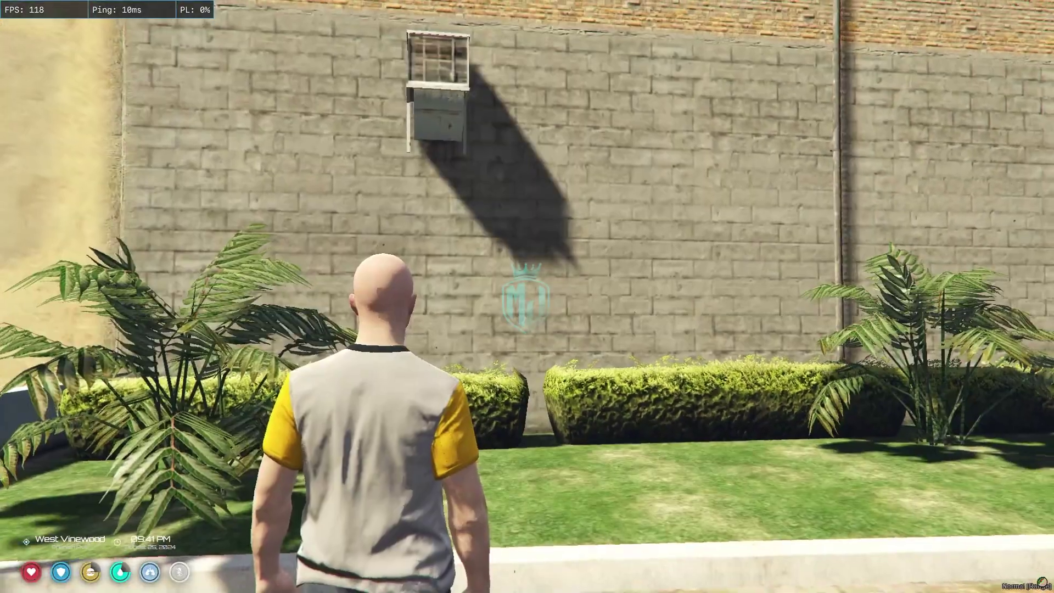
pyautogui.press('s')
pyautogui.press('F10')
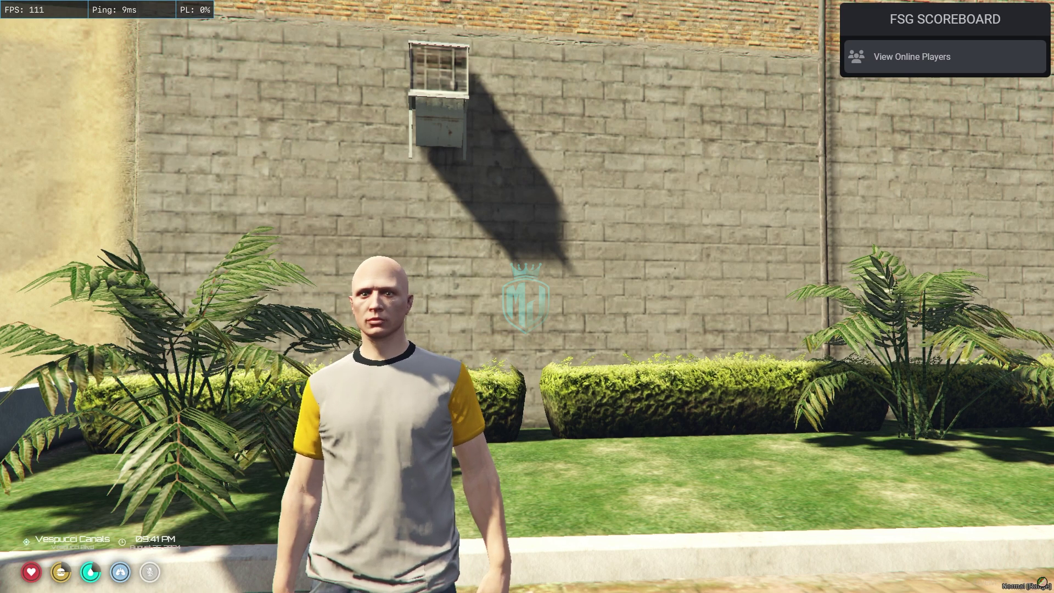
pyautogui.press('F10')
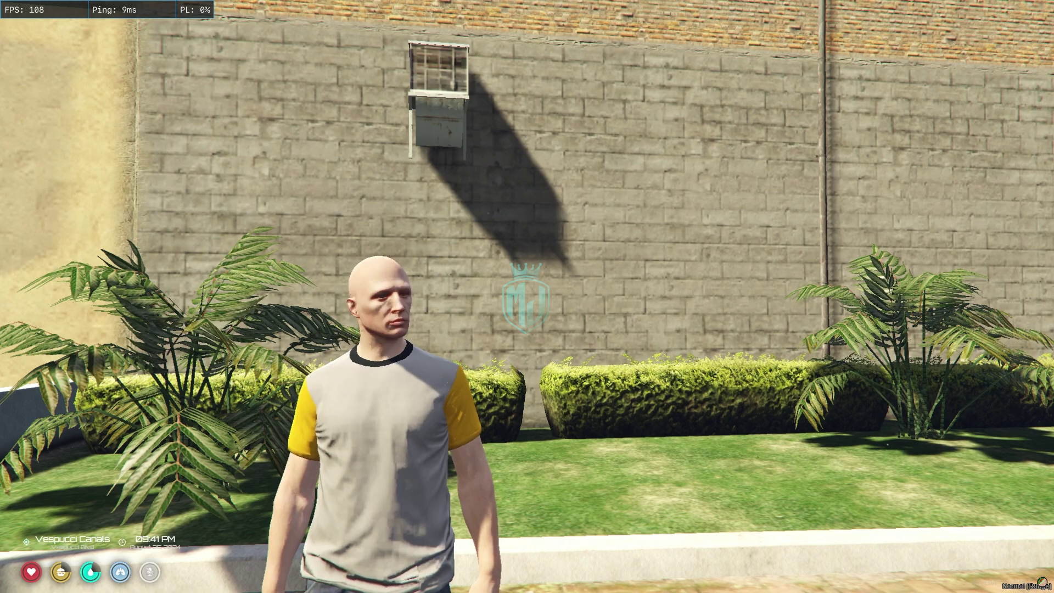
pyautogui.press('s')
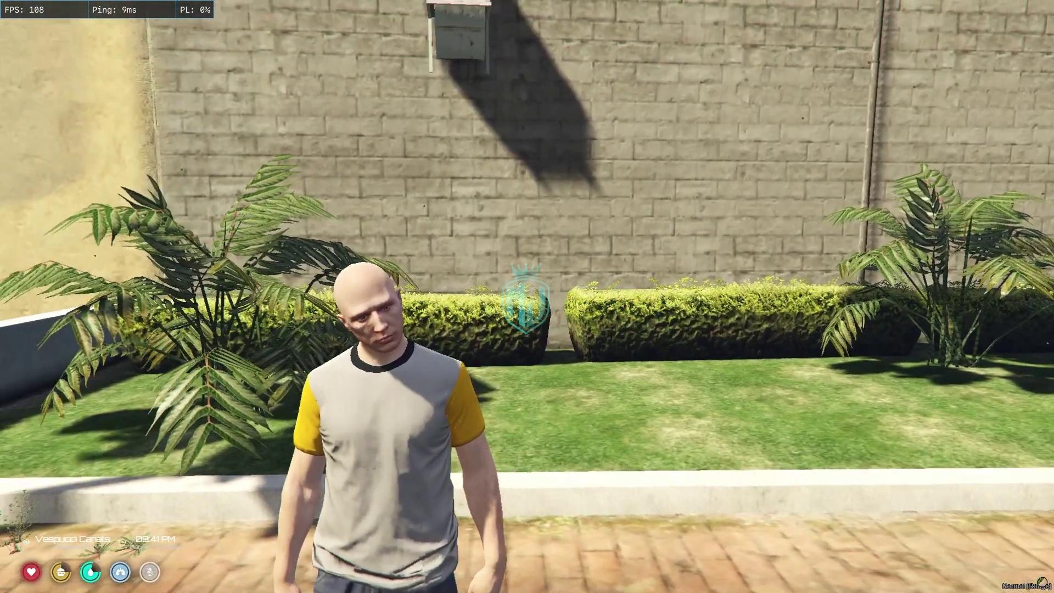
pyautogui.press('w')
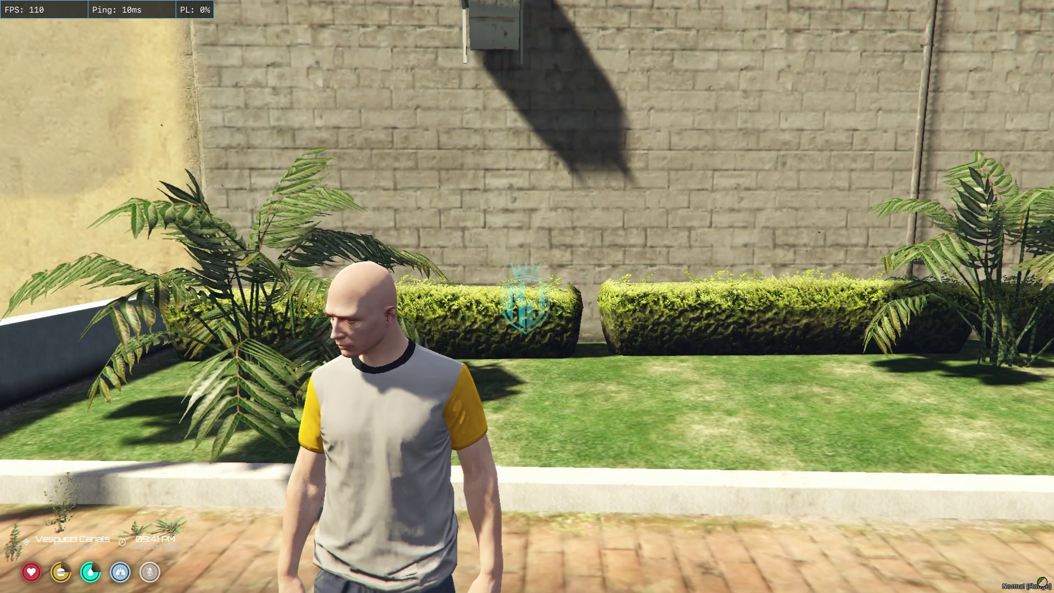
pyautogui.write('t/s')
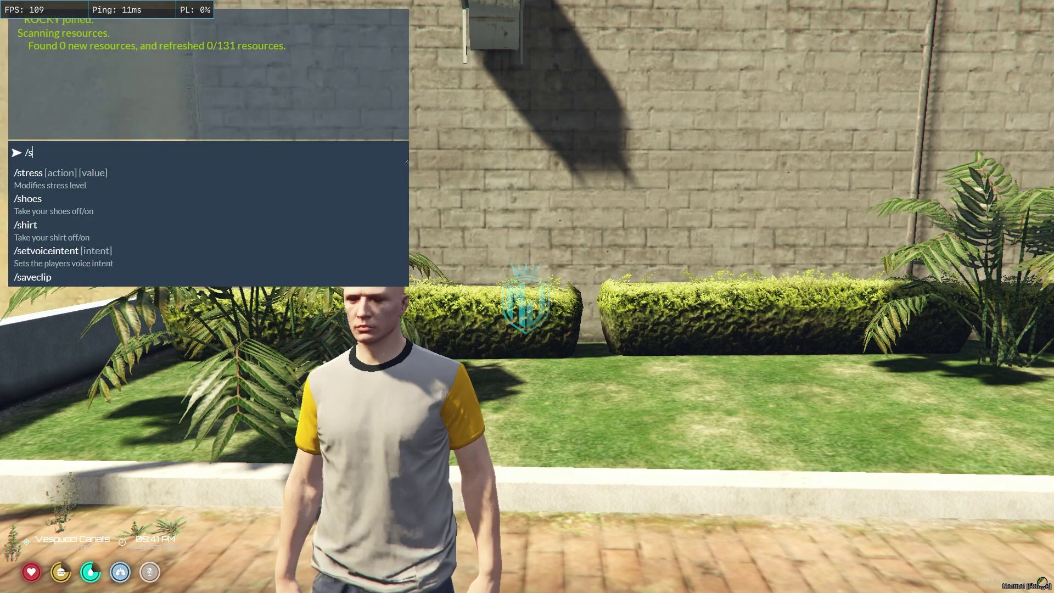
pyautogui.write('coreboard')
pyautogui.press('Return')
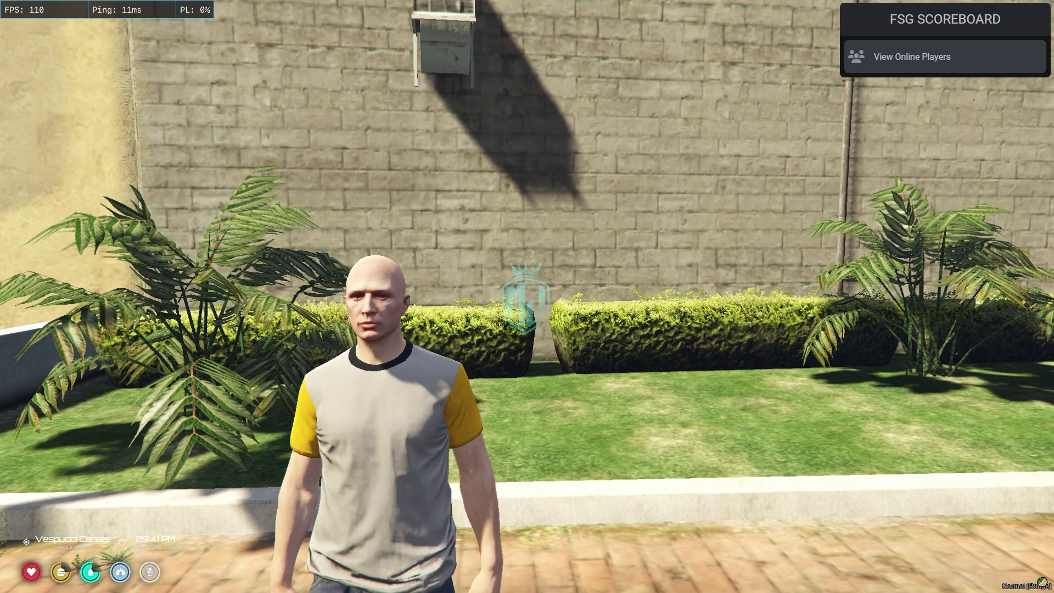
pyautogui.press('Escape')
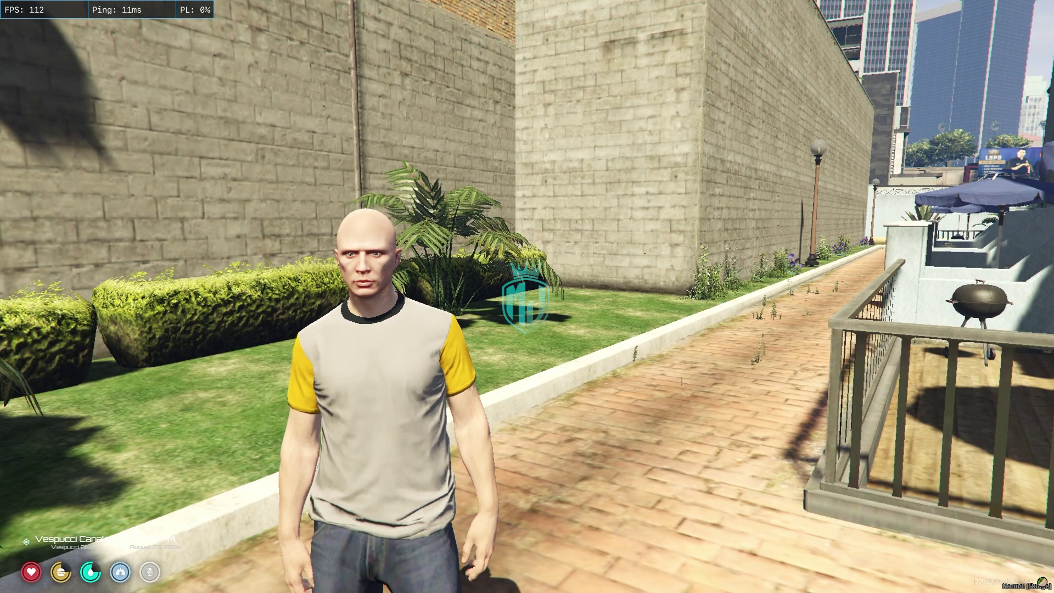